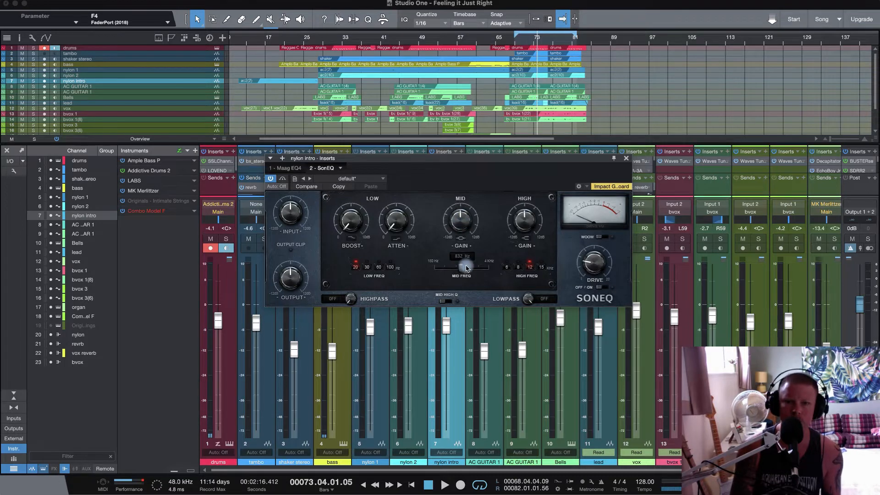
- Sweep the mid frequency of the nylon intro SonEQ to 1124 Hz and switch its high frequency to 15 kHz
{"action": "mouse_move", "coordinate": [463, 272]}
{"action": "left_mouse_down"}
{"action": "mouse_move", "coordinate": [449, 273]}
{"action": "mouse_move", "coordinate": [487, 274]}
{"action": "mouse_move", "coordinate": [457, 275]}
{"action": "left_mouse_up"}
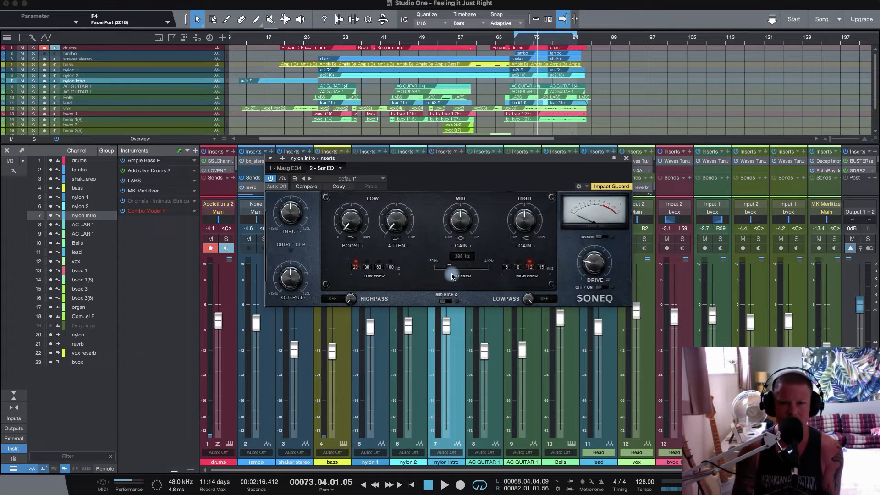
{"action": "left_click_drag", "start_coordinate": [452, 274], "coordinate": [474, 274]}
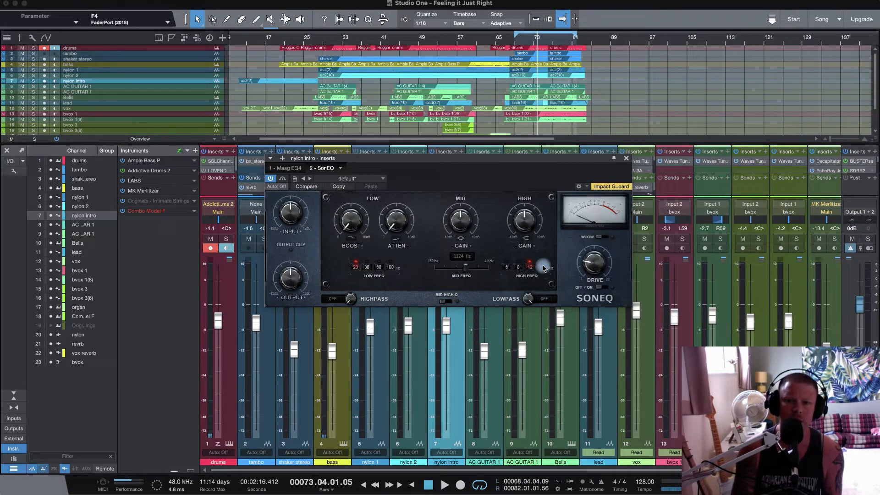
{"action": "left_click", "coordinate": [507, 266]}
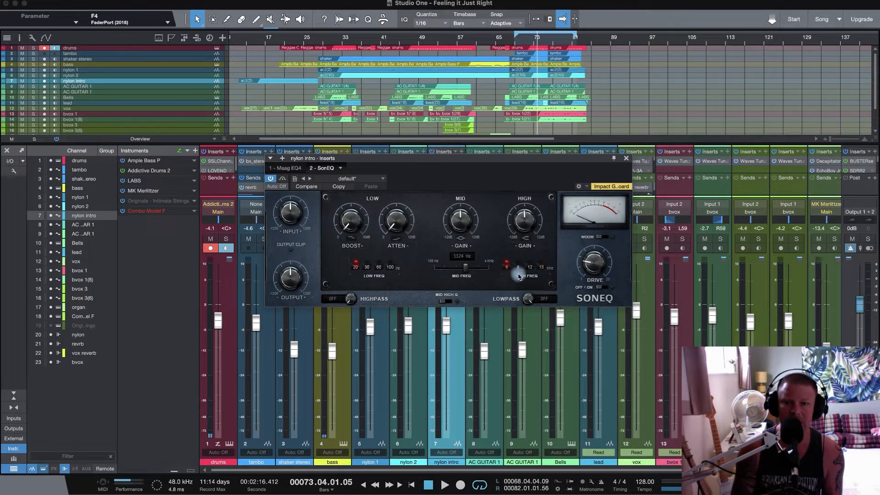
{"action": "left_click", "coordinate": [541, 266]}
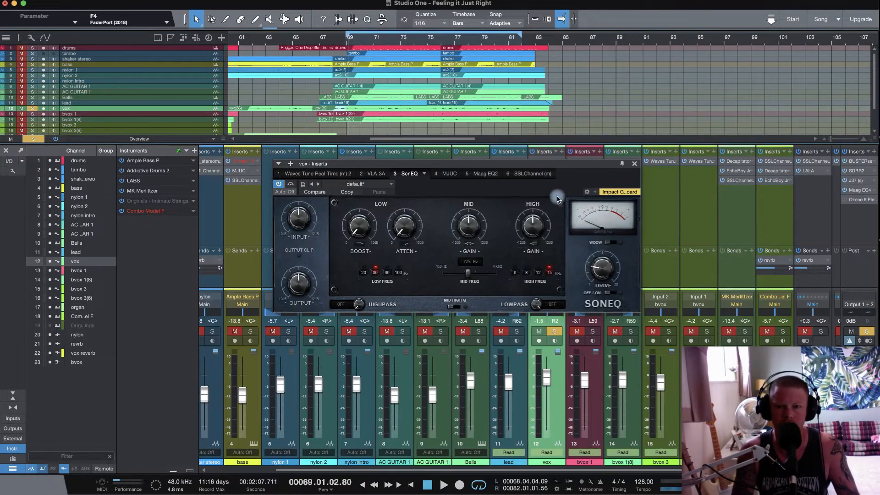
- Play the soloed vox and set its SonEQ high band to a moderate boost at 12 kHz
{"action": "key", "text": "space"}
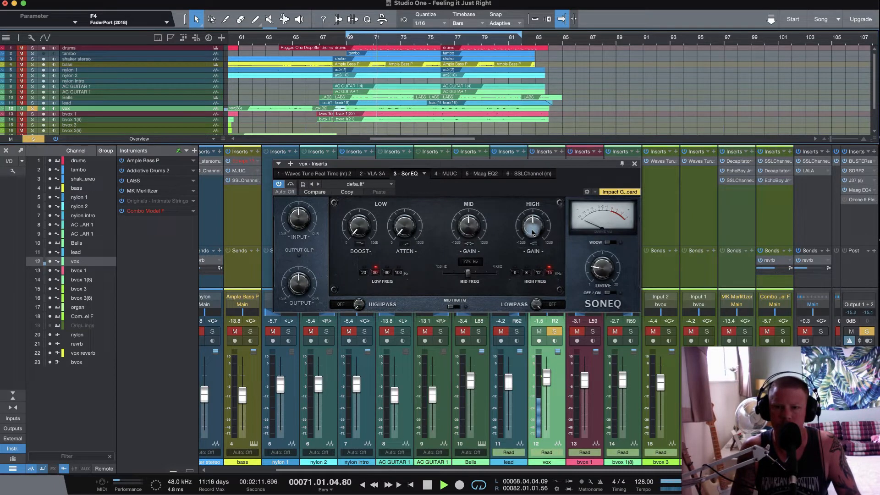
{"action": "left_click_drag", "start_coordinate": [532, 231], "coordinate": [532, 222]}
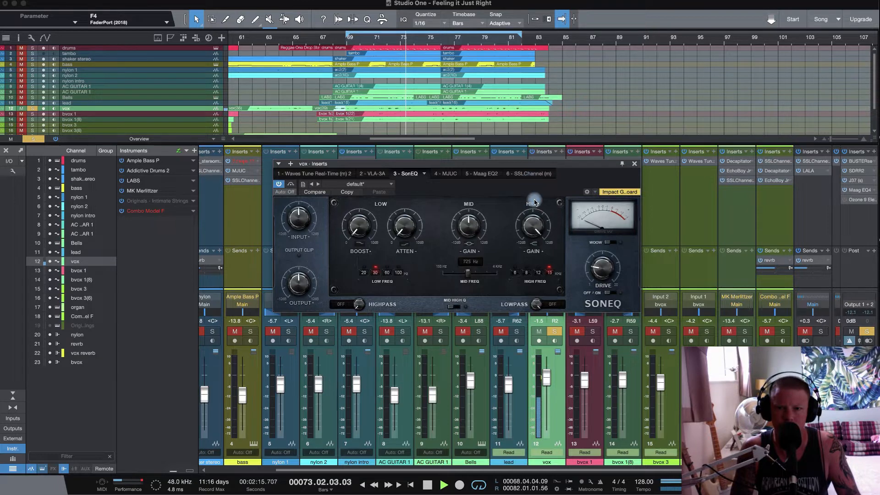
{"action": "left_click", "coordinate": [538, 272]}
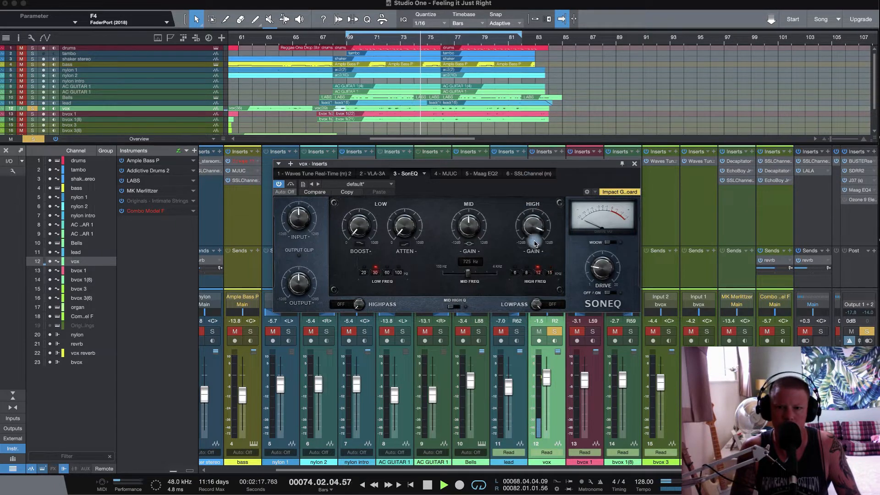
{"action": "left_click_drag", "start_coordinate": [533, 230], "coordinate": [533, 248]}
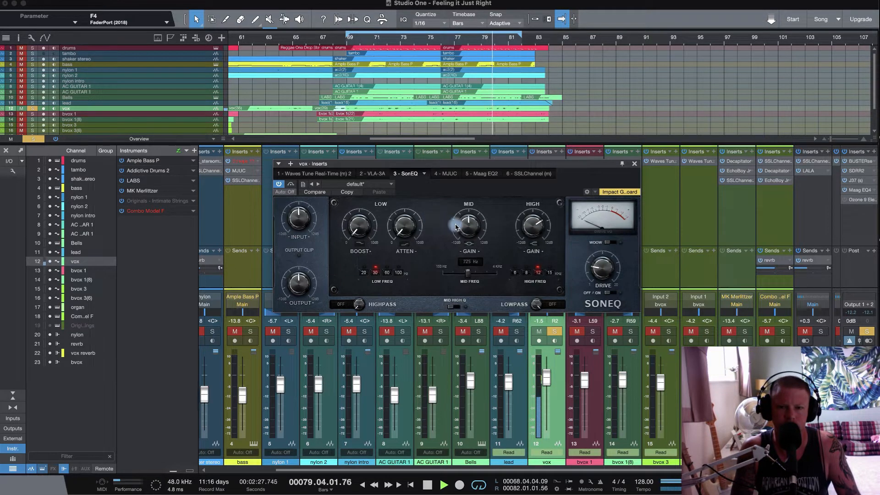
- Find the vox's boxy mids by boosting, cut them slightly at 479 Hz, and set the high-pass filter to 92 Hz
{"action": "left_click_drag", "start_coordinate": [467, 217], "coordinate": [464, 180]}
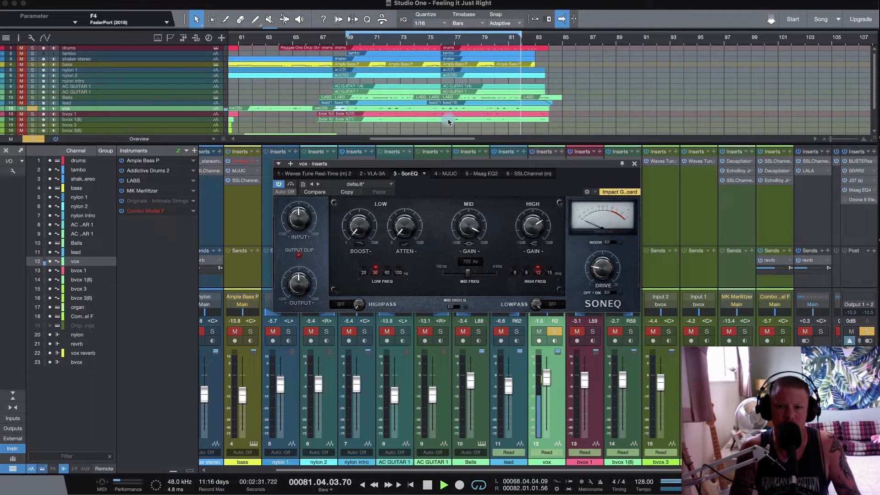
{"action": "left_click_drag", "start_coordinate": [467, 273], "coordinate": [464, 275]}
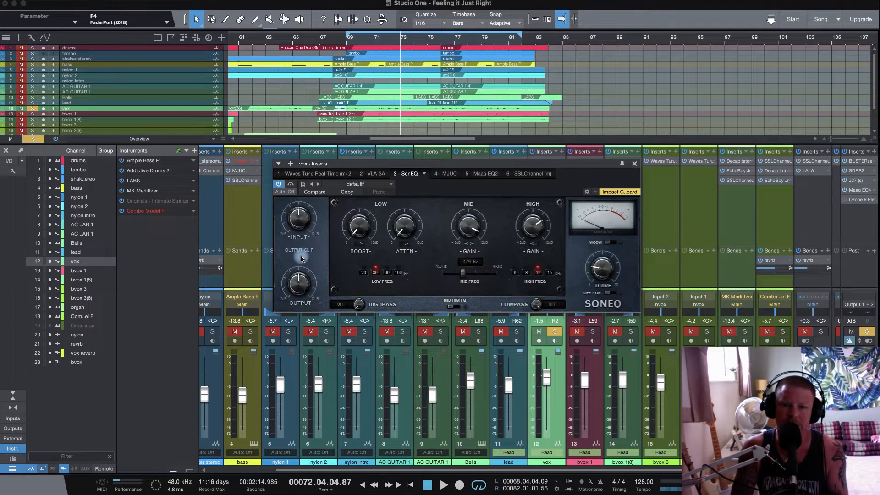
{"action": "key", "text": "space"}
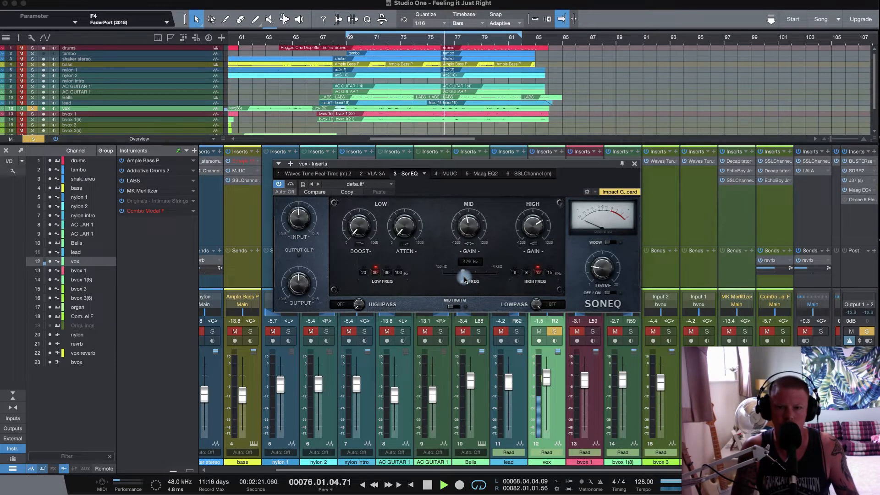
{"action": "mouse_move", "coordinate": [360, 305]}
{"action": "left_mouse_down"}
{"action": "mouse_move", "coordinate": [357, 267]}
{"action": "mouse_move", "coordinate": [353, 292]}
{"action": "left_mouse_up"}
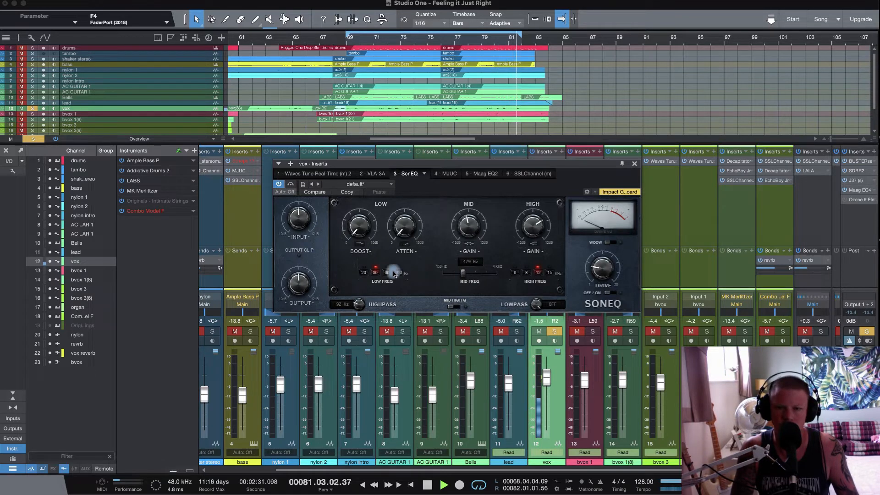
- Unsolo the vox channel and set its fader level to 0 dB
{"action": "left_click", "coordinate": [555, 331]}
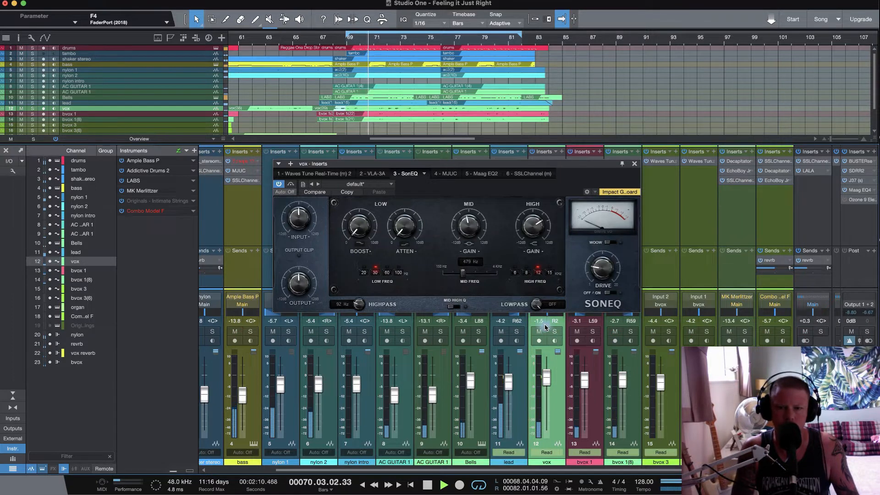
{"action": "left_click", "coordinate": [543, 321]}
{"action": "type", "text": "0"}
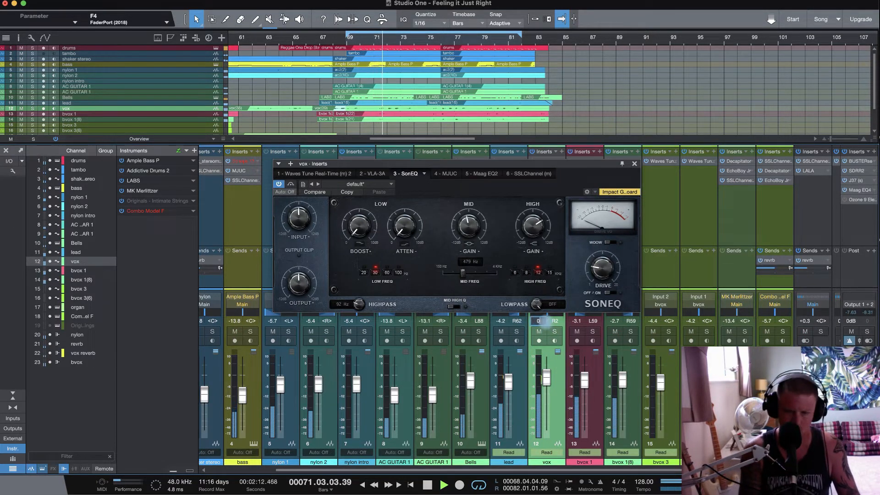
{"action": "key", "text": "Return"}
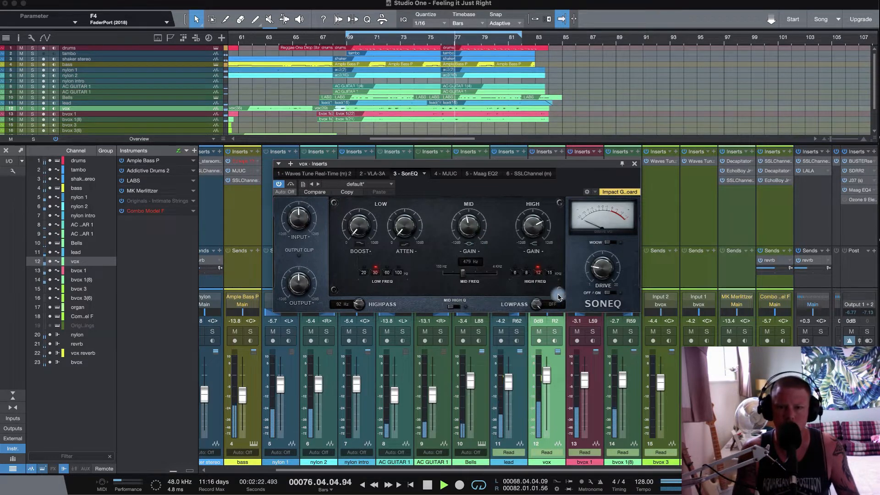
- Solo the vox, switch on the SonEQ drive, and raise the drive amount to a high setting
{"action": "left_click", "coordinate": [554, 332]}
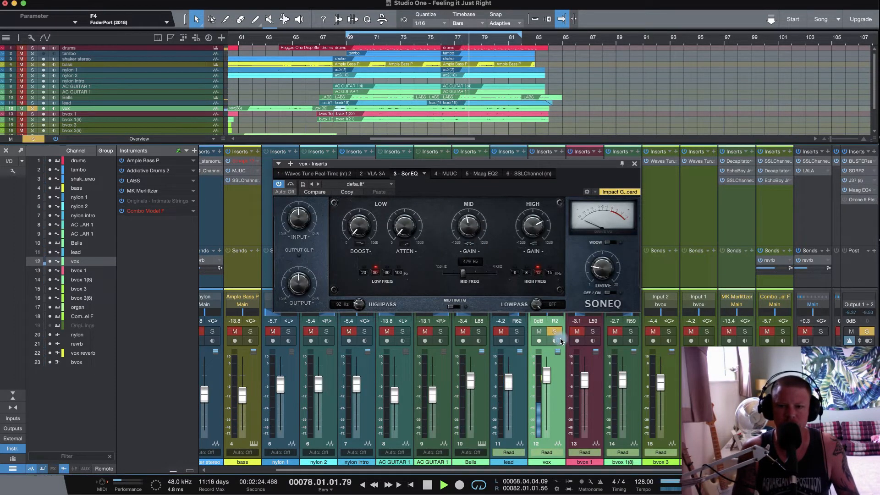
{"action": "left_click_drag", "start_coordinate": [602, 270], "coordinate": [601, 225]}
{"action": "left_click", "coordinate": [609, 292]}
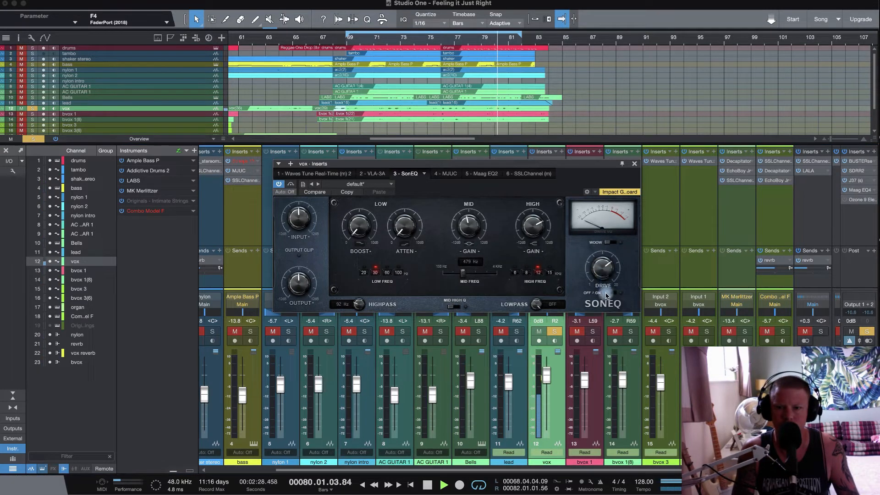
{"action": "mouse_move", "coordinate": [601, 274]}
{"action": "left_mouse_down"}
{"action": "mouse_move", "coordinate": [601, 255]}
{"action": "mouse_move", "coordinate": [601, 271]}
{"action": "left_mouse_up"}
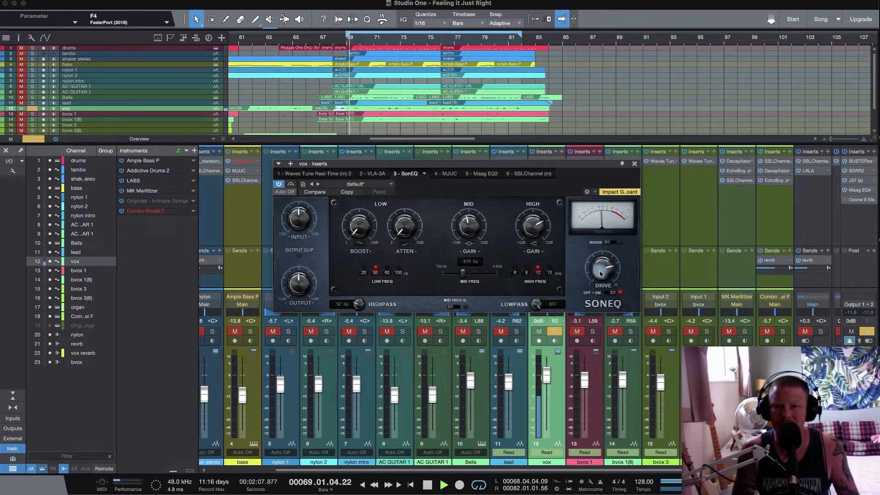
{"action": "left_click_drag", "start_coordinate": [599, 272], "coordinate": [599, 263]}
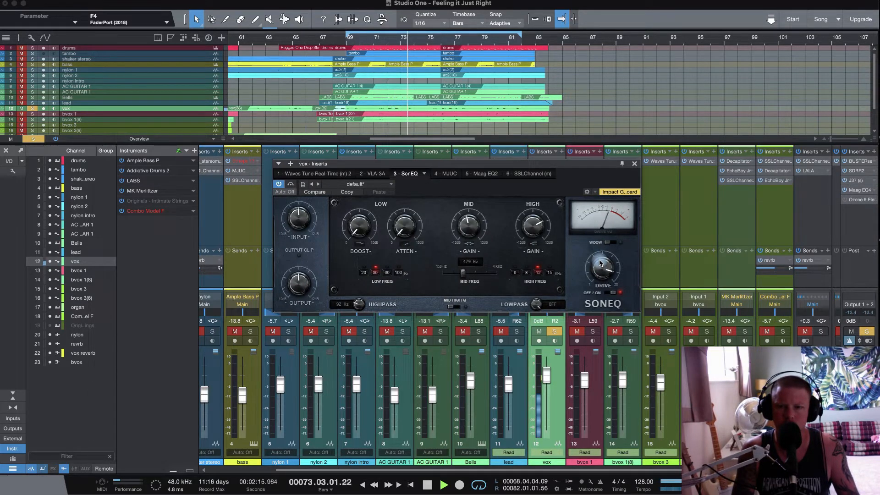
- Replay the loop from bar 69 with the vox unsoloed, comparing the drive and the whole SonEQ off and on
{"action": "left_click", "coordinate": [349, 39]}
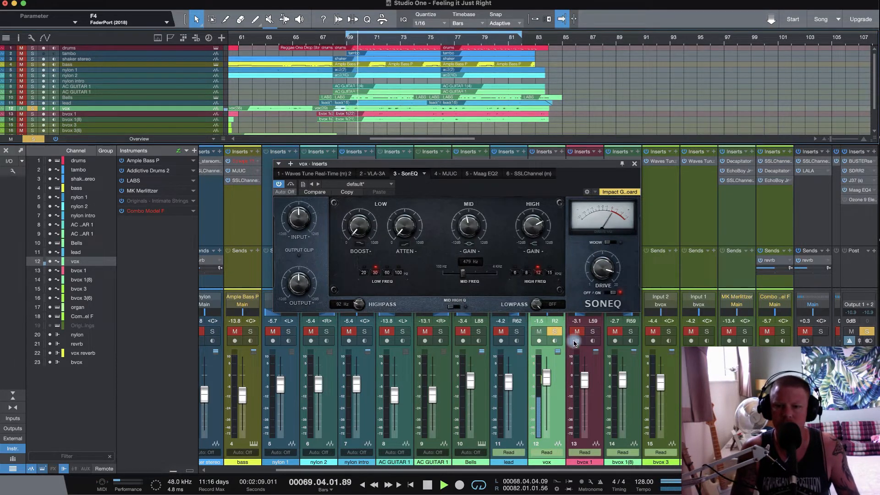
{"action": "left_click", "coordinate": [554, 331]}
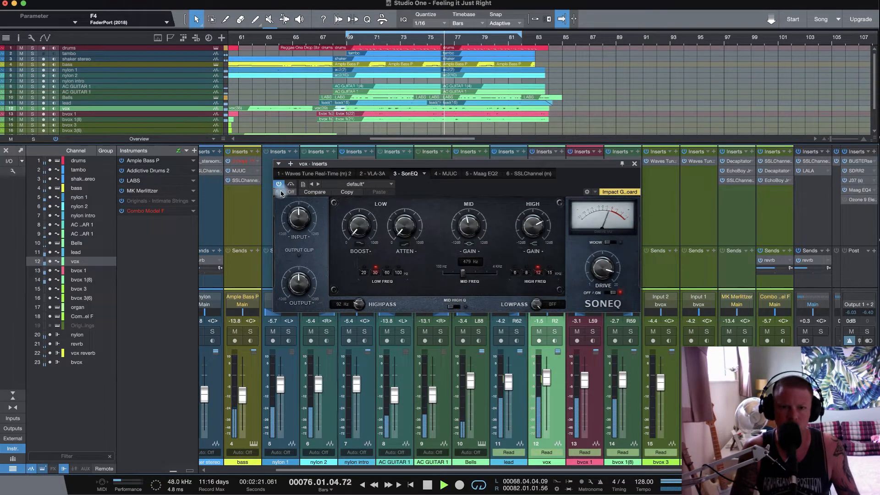
{"action": "left_click", "coordinate": [610, 293]}
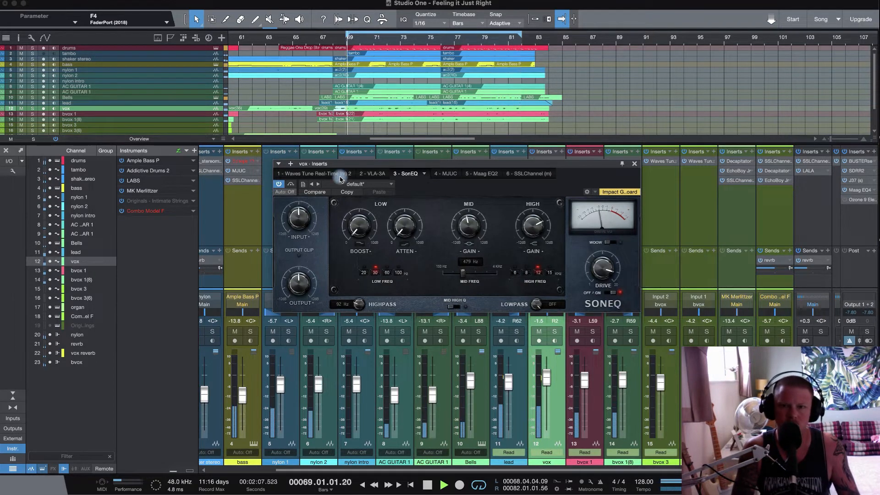
{"action": "left_click", "coordinate": [278, 184]}
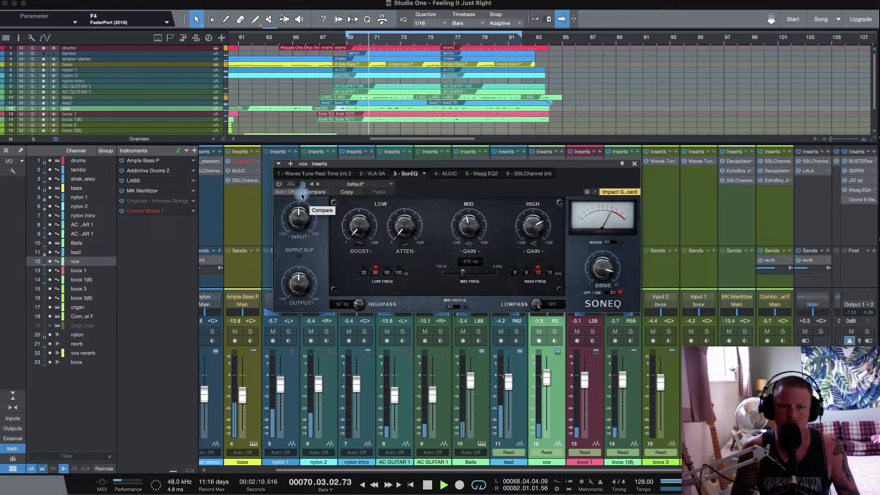
{"action": "left_click", "coordinate": [279, 185]}
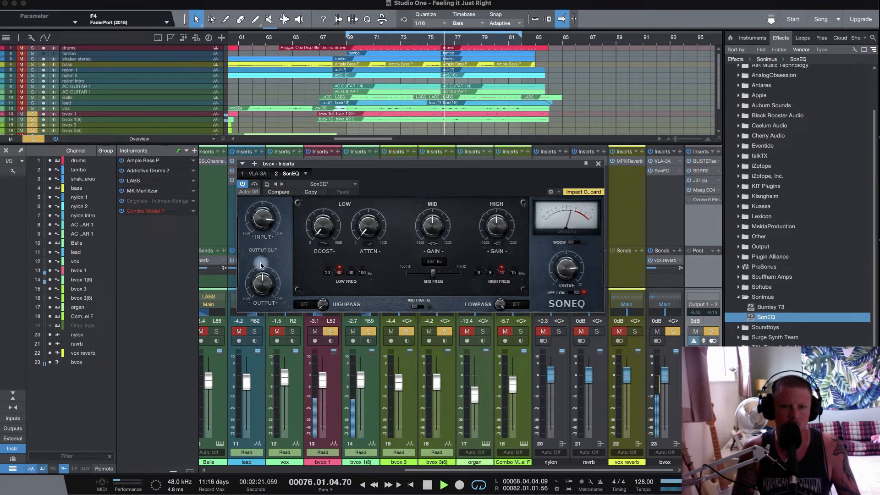
- Lower the bvox SonEQ output, set its high-pass filter to 122 Hz, and keep the low boost at minimum
{"action": "left_click_drag", "start_coordinate": [262, 278], "coordinate": [259, 314]}
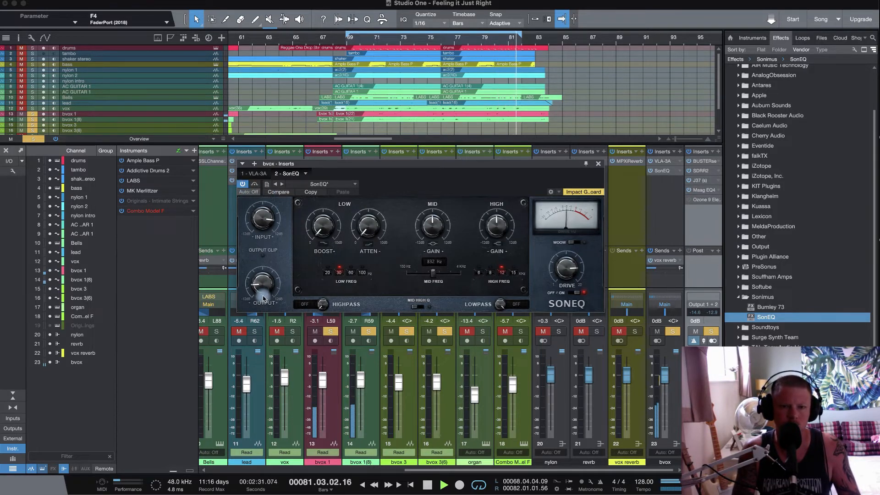
{"action": "left_click_drag", "start_coordinate": [320, 297], "coordinate": [318, 262]}
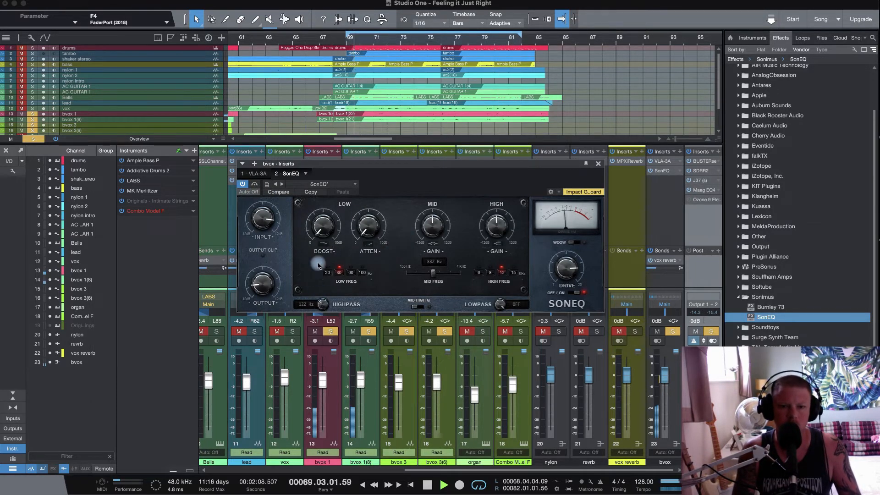
{"action": "left_click_drag", "start_coordinate": [314, 229], "coordinate": [315, 259]}
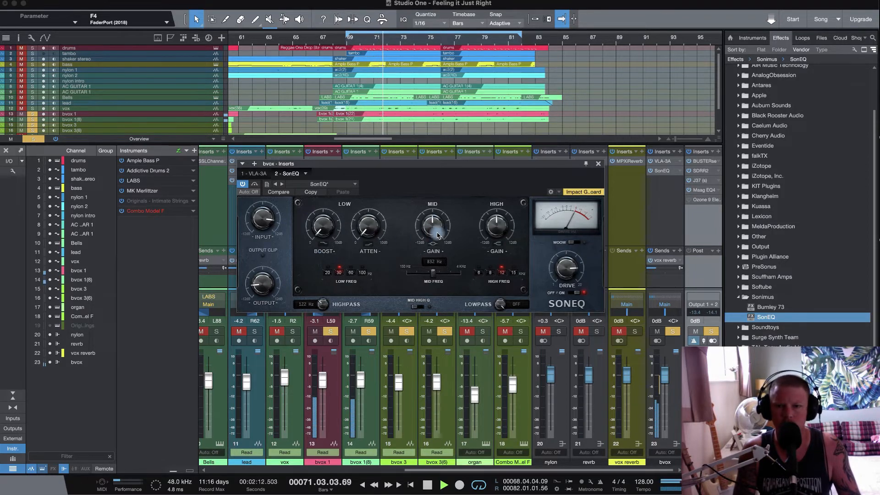
- Sweep the bvox mids with a boost, cut them slightly at about 460 Hz, and unsolo the bvox channel
{"action": "left_click_drag", "start_coordinate": [437, 246], "coordinate": [432, 192]}
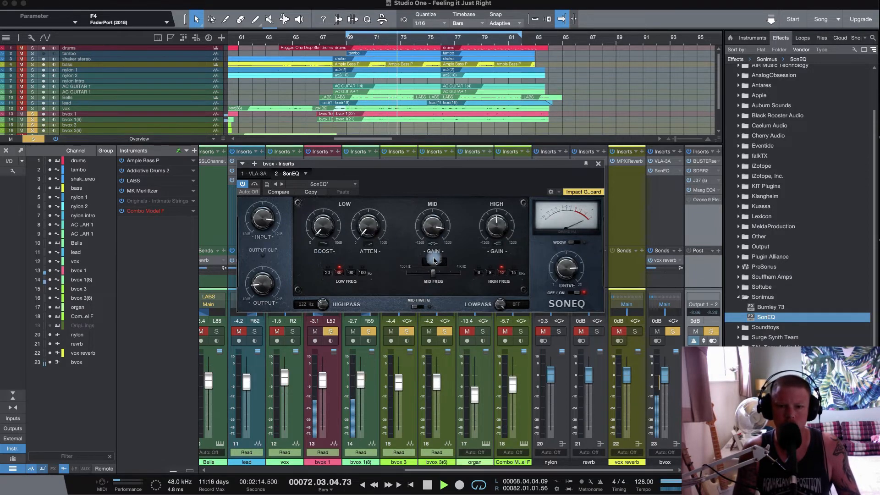
{"action": "left_click_drag", "start_coordinate": [433, 275], "coordinate": [428, 280]}
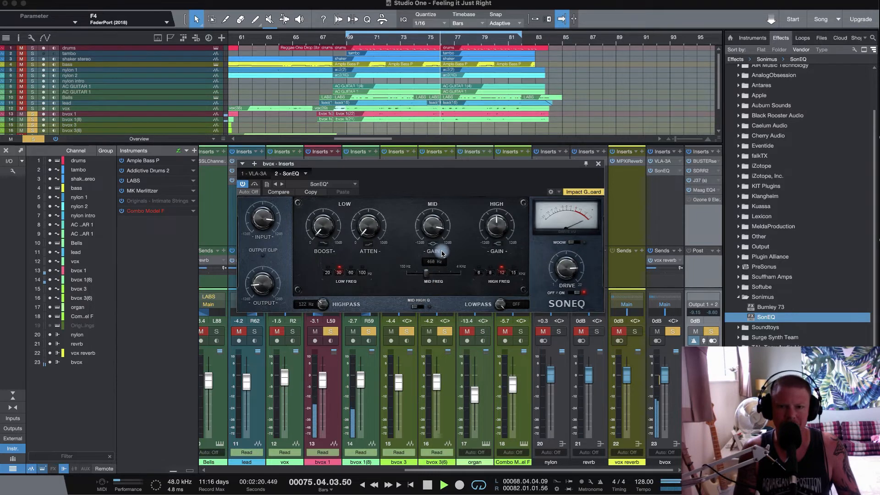
{"action": "left_click_drag", "start_coordinate": [427, 234], "coordinate": [424, 290]}
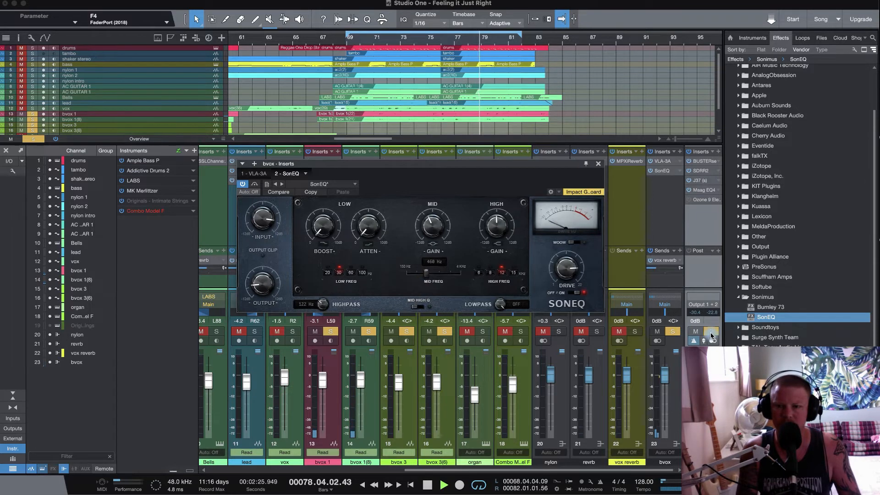
{"action": "left_click", "coordinate": [672, 331]}
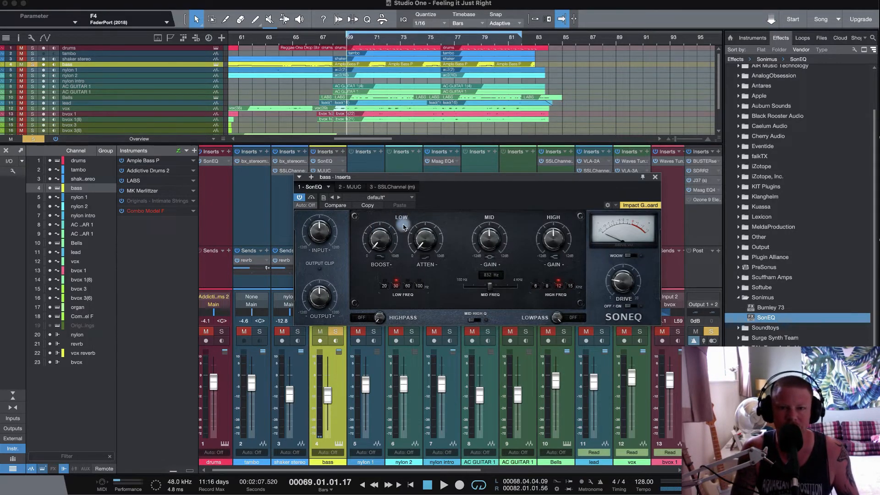
- Raise both low boost and low attenuation on the bass SonEQ at 60 Hz, comparing with the plug-in bypassed
{"action": "key", "text": "space"}
{"action": "left_click_drag", "start_coordinate": [379, 252], "coordinate": [422, 213]}
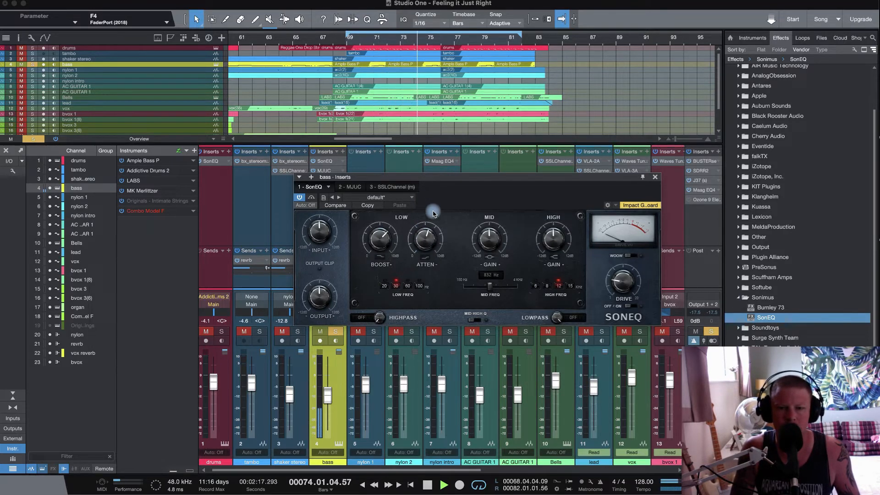
{"action": "left_click", "coordinate": [301, 198]}
{"action": "left_click", "coordinate": [301, 199]}
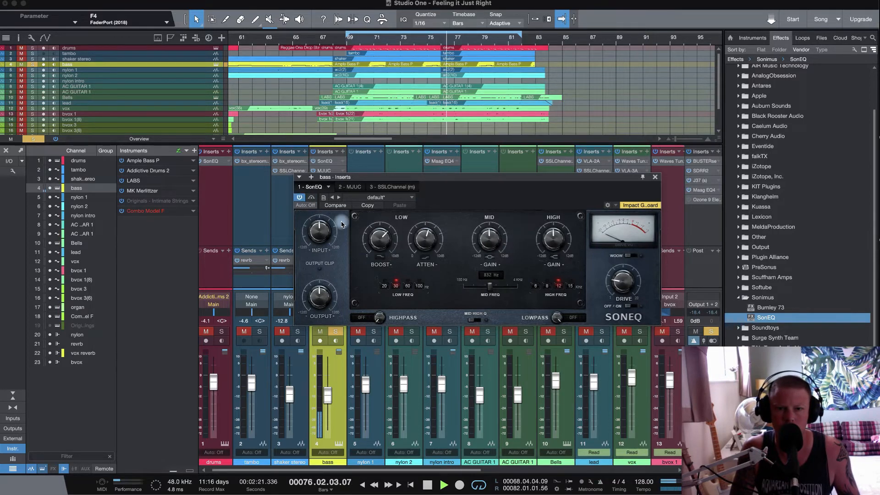
{"action": "left_click", "coordinate": [407, 284]}
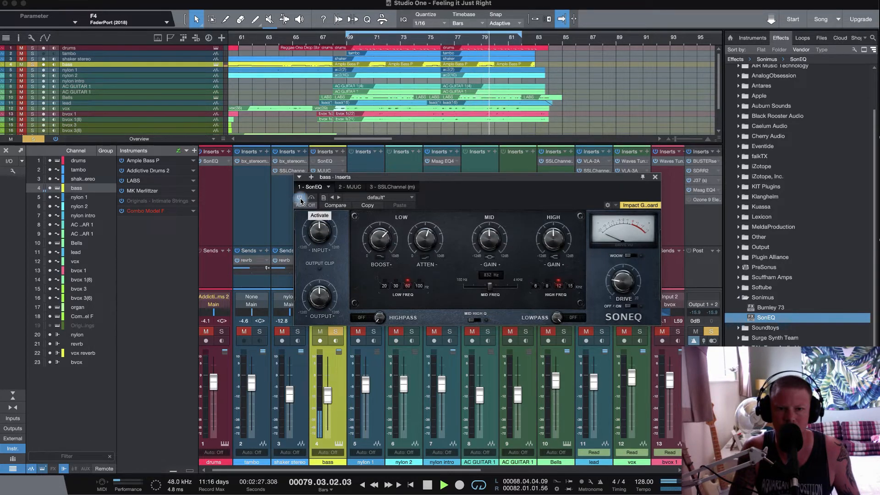
{"action": "left_click", "coordinate": [300, 198]}
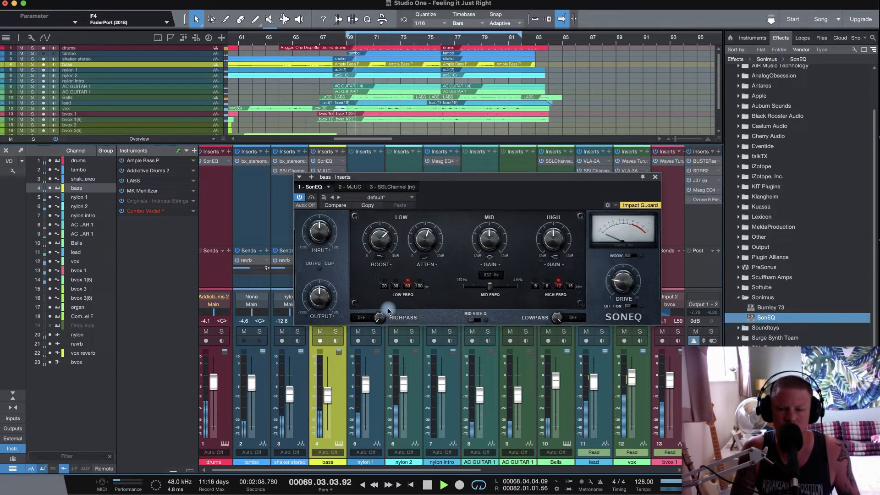
- Set the bass SonEQ low-pass filter to 11.7 kHz, boost its mids at 2985 Hz while soloed, and unsolo the bass
{"action": "left_click_drag", "start_coordinate": [556, 319], "coordinate": [555, 355]}
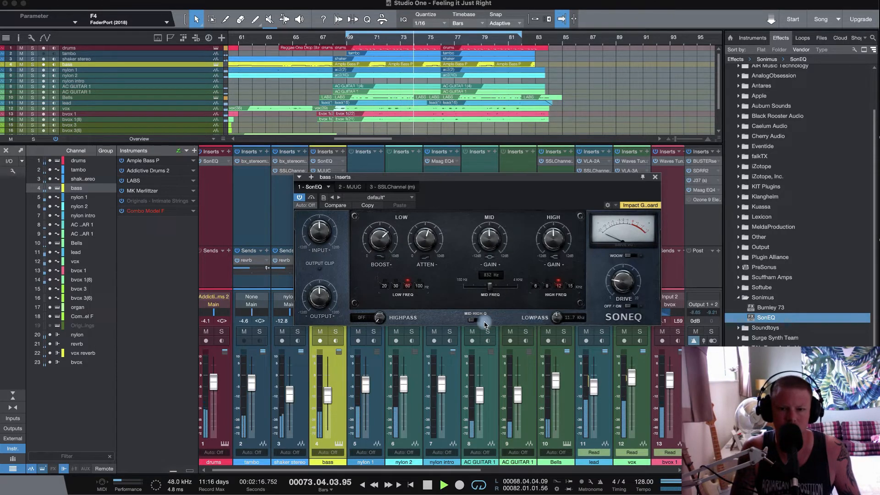
{"action": "left_click", "coordinate": [335, 331]}
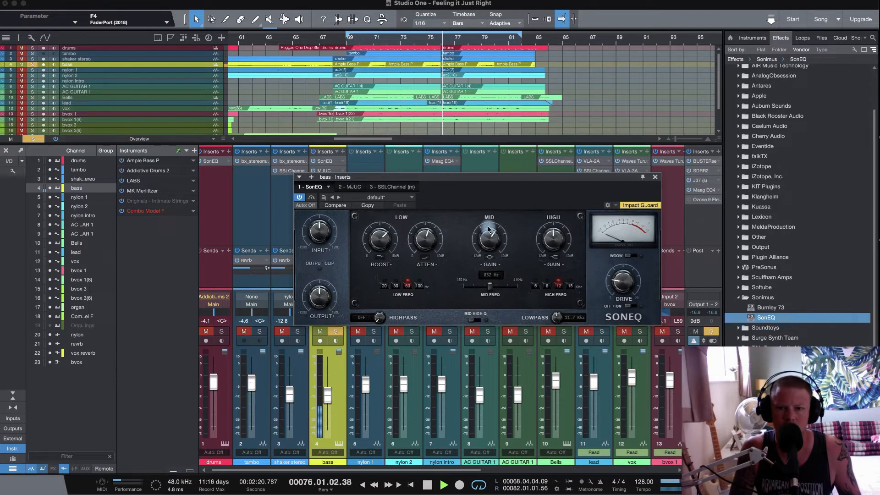
{"action": "scroll", "coordinate": [488, 224], "scroll_direction": "up", "scroll_amount": 3}
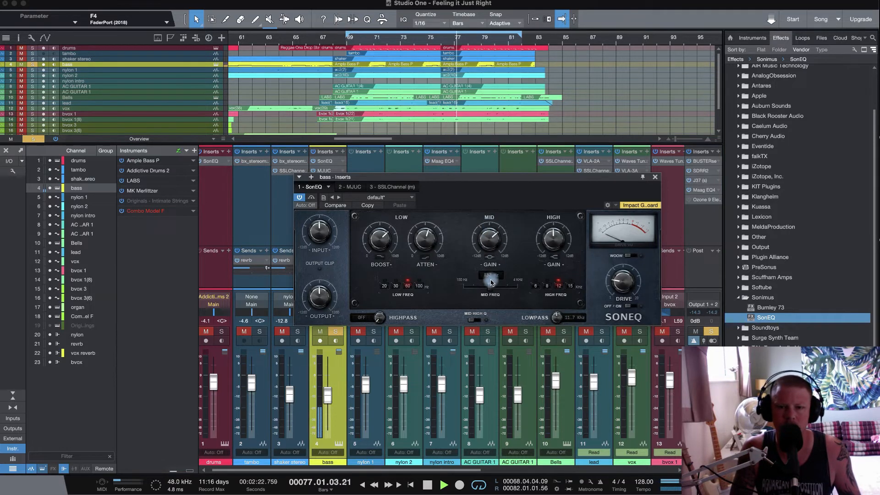
{"action": "left_click_drag", "start_coordinate": [492, 279], "coordinate": [514, 290]}
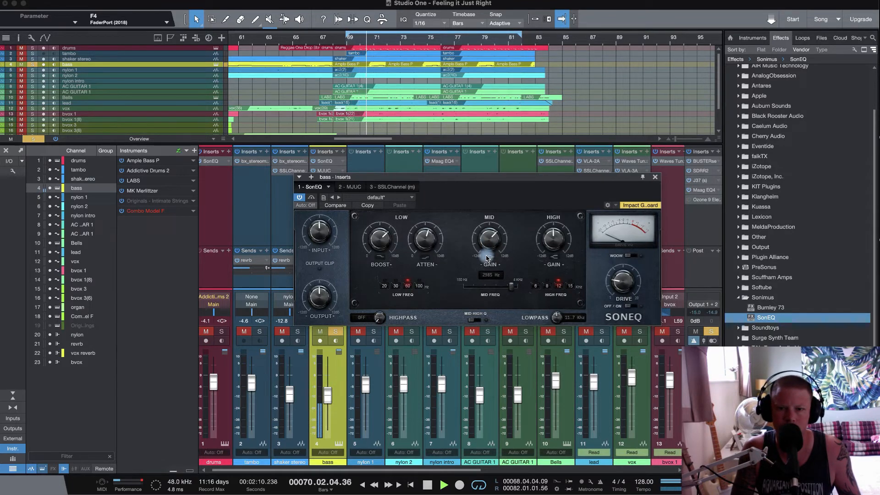
{"action": "left_click", "coordinate": [335, 331]}
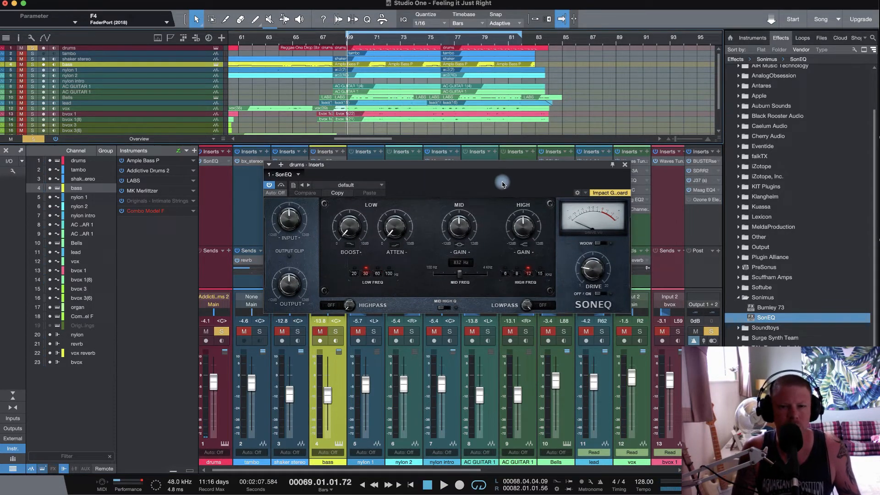
- Play the soloed drums, sweep their SonEQ mids with a boost, and cut them slightly at 362 Hz
{"action": "key", "text": "space"}
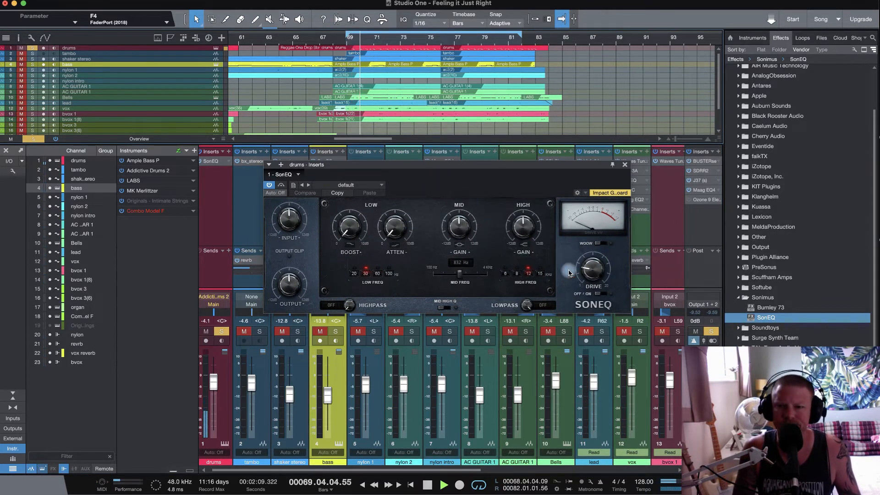
{"action": "left_click_drag", "start_coordinate": [459, 273], "coordinate": [457, 276]}
{"action": "left_click_drag", "start_coordinate": [460, 231], "coordinate": [456, 200]}
{"action": "left_click_drag", "start_coordinate": [457, 275], "coordinate": [449, 280]}
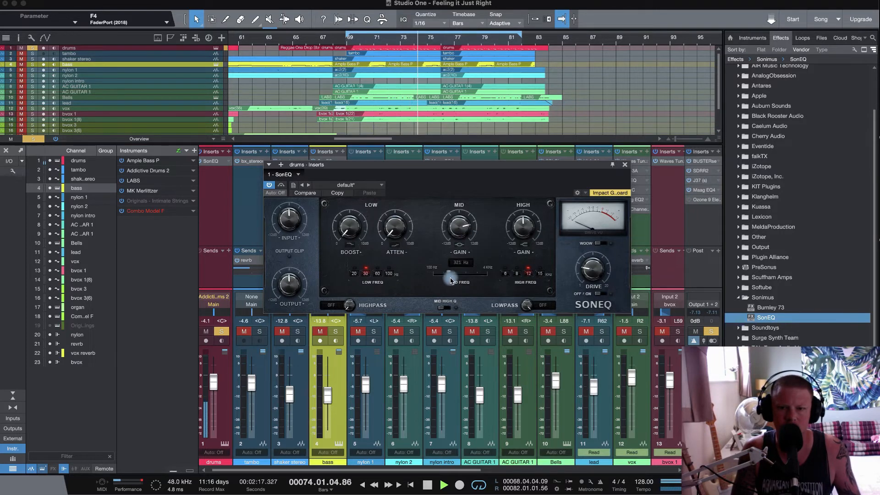
{"action": "left_click_drag", "start_coordinate": [460, 233], "coordinate": [458, 264]}
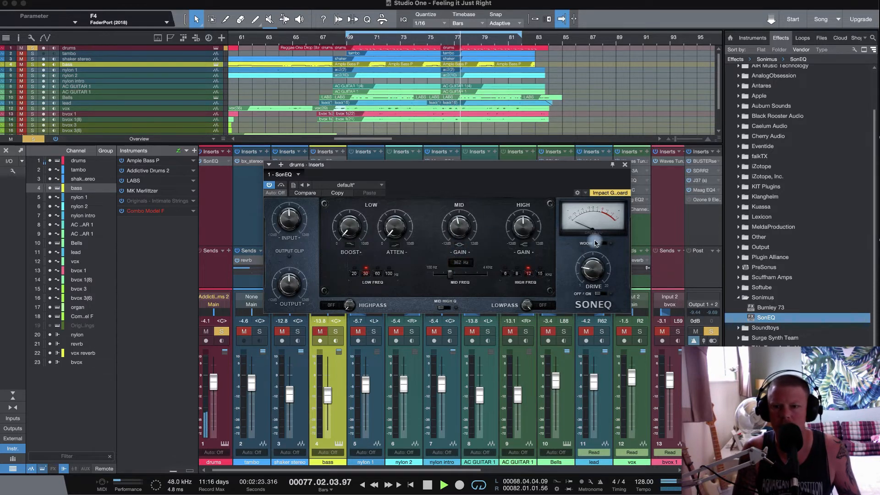
- Switch on the drums SonEQ drive and raise it, comparing with the plug-in bypassed
{"action": "left_click", "coordinate": [604, 293]}
{"action": "left_click_drag", "start_coordinate": [589, 261], "coordinate": [589, 235]}
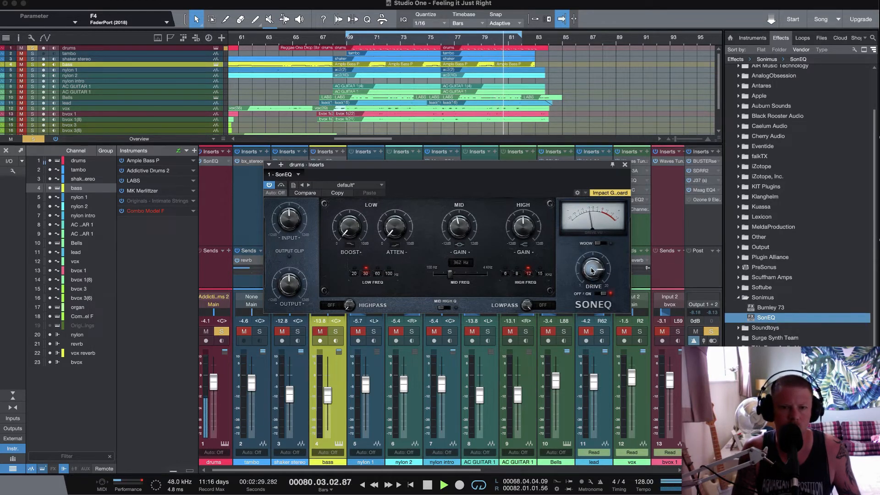
{"action": "left_click", "coordinate": [270, 187]}
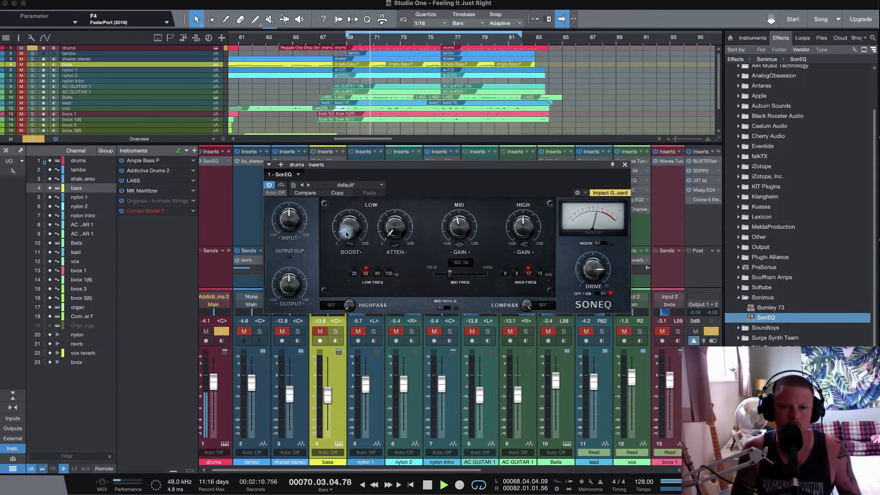
- Raise the drums SonEQ low boost at 30 Hz, unsolo the drums to hear the full mix, and stop playback
{"action": "left_click_drag", "start_coordinate": [346, 234], "coordinate": [345, 223]}
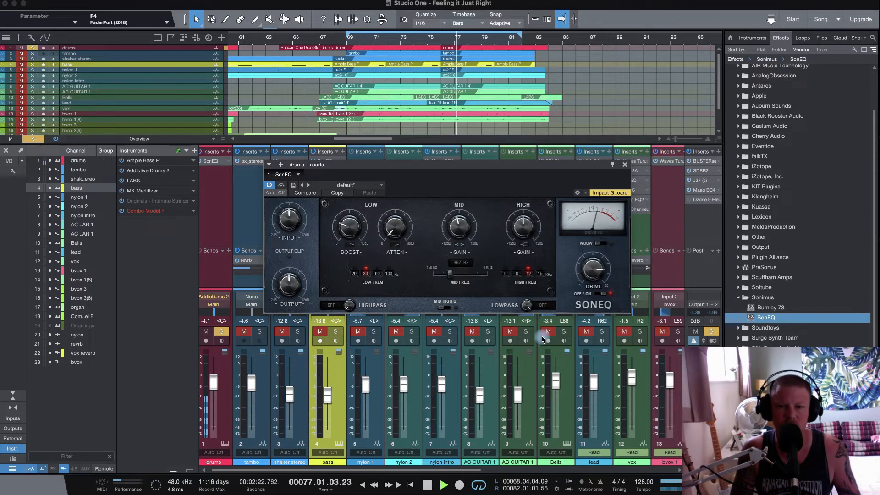
{"action": "left_click_drag", "start_coordinate": [519, 172], "coordinate": [540, 176]}
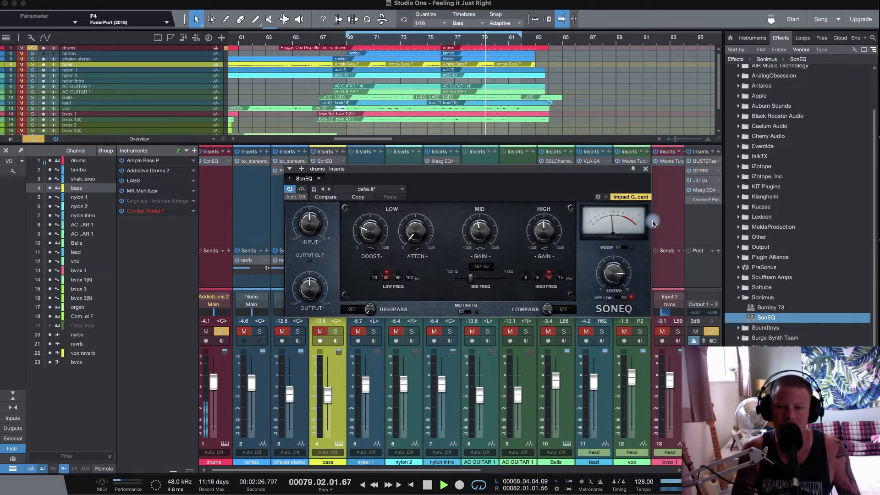
{"action": "left_click", "coordinate": [221, 331]}
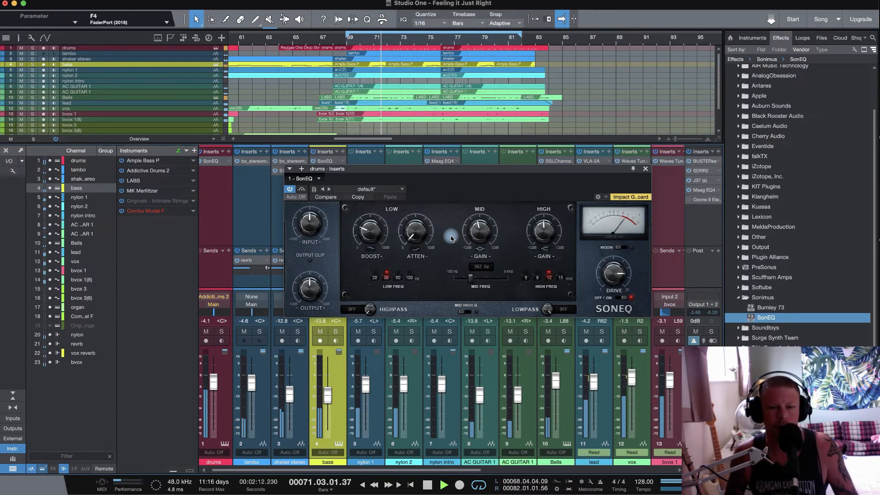
{"action": "key", "text": "space"}
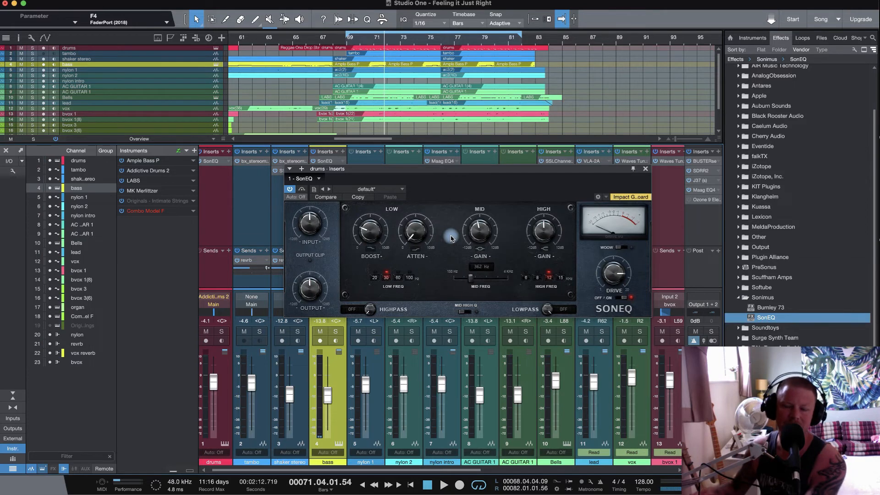